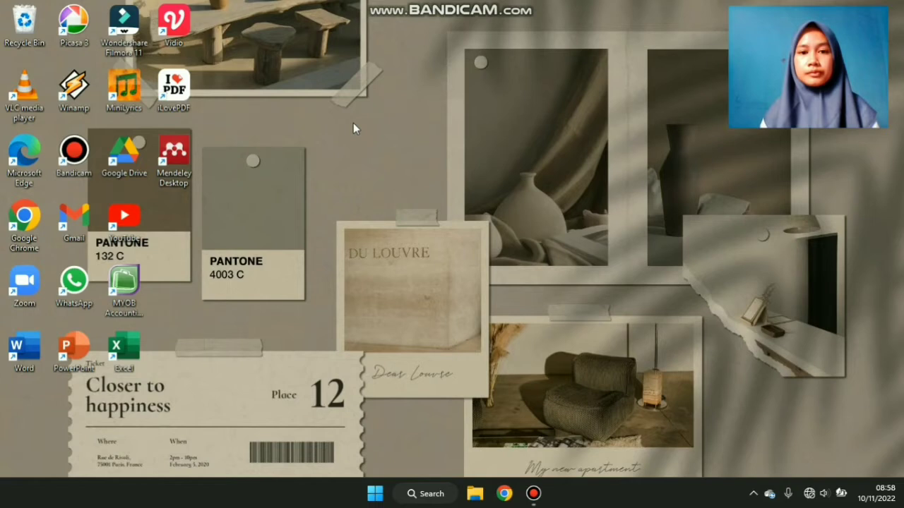
Search Windows for dxdiag to view the system information in the DirectX Diagnostic Tool, and close the tool.
left_click(423, 495)
type("dx")
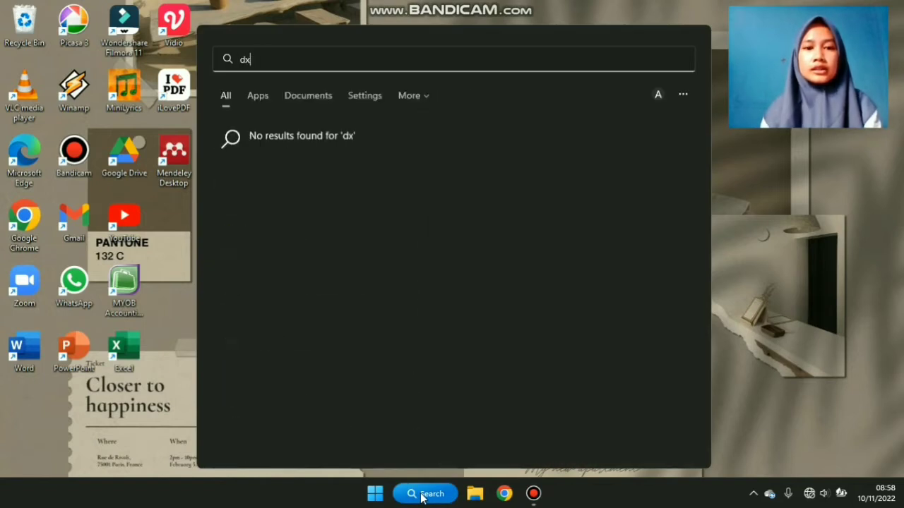
type("diag")
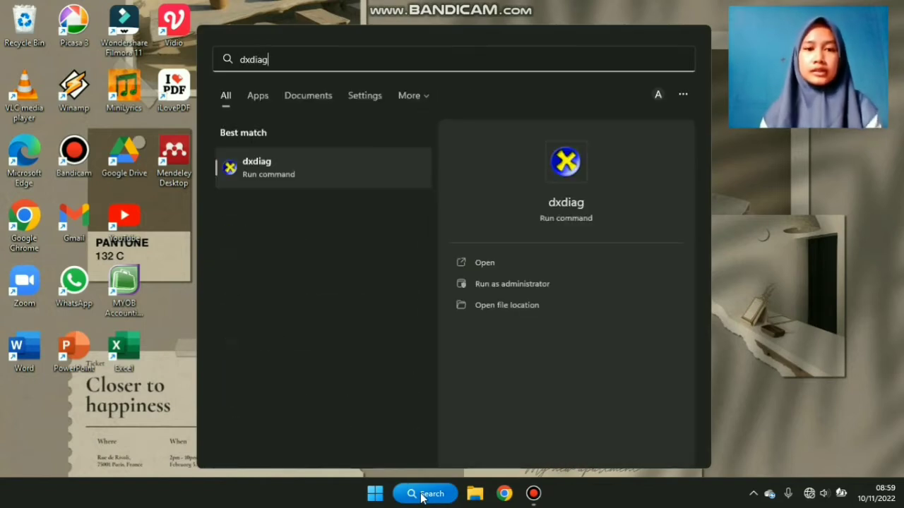
left_click(513, 268)
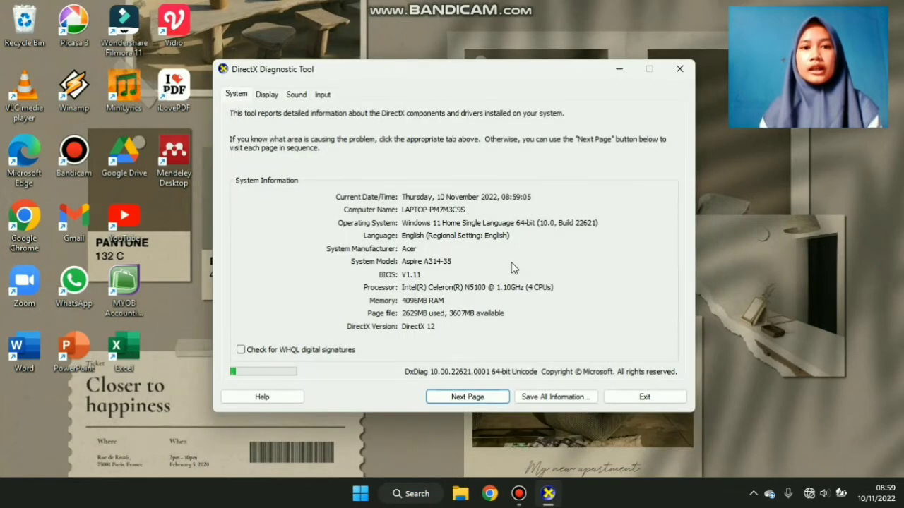
left_click(680, 63)
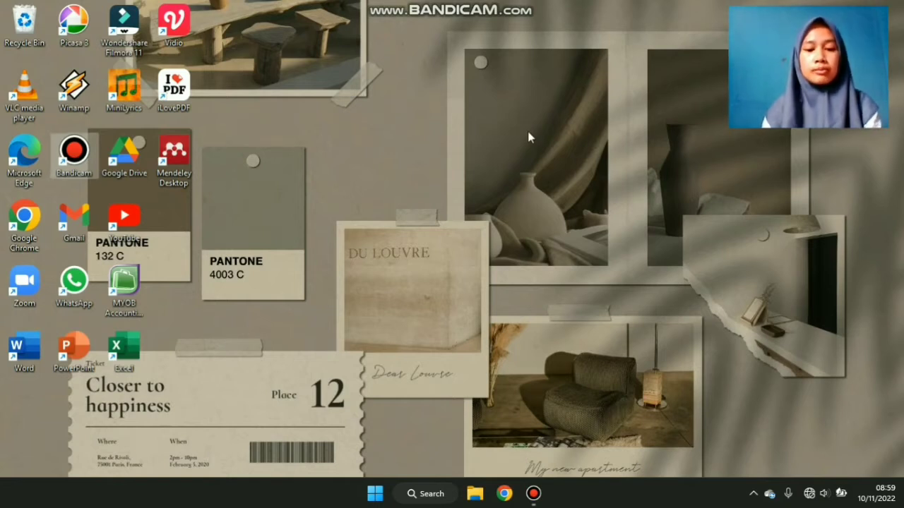
Launch the DirectX Diagnostic Tool again by running the dxdiag command from the Run dialog.
key("super+r")
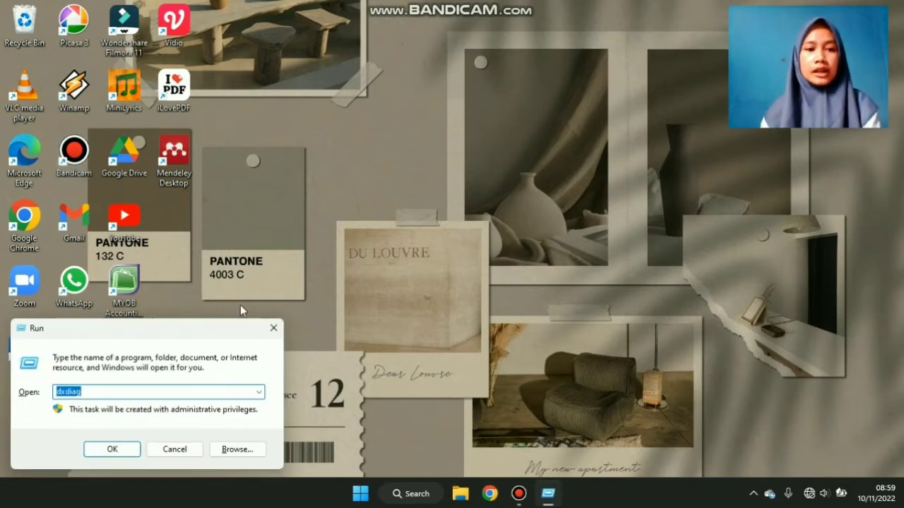
key("BackSpace")
type("dx")
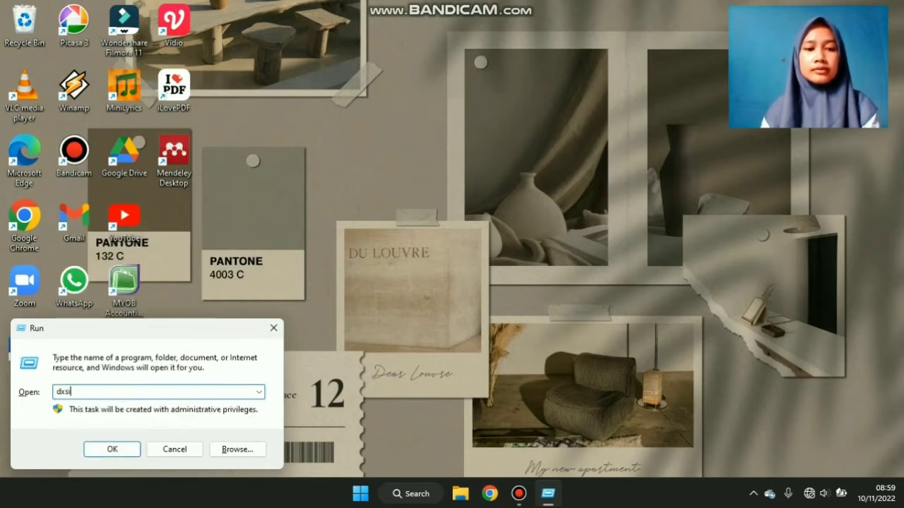
type("diag")
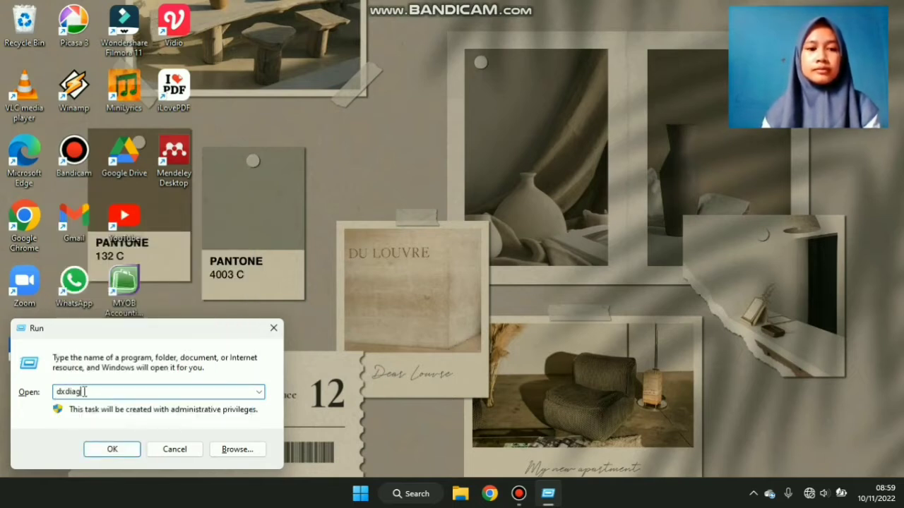
left_click(122, 454)
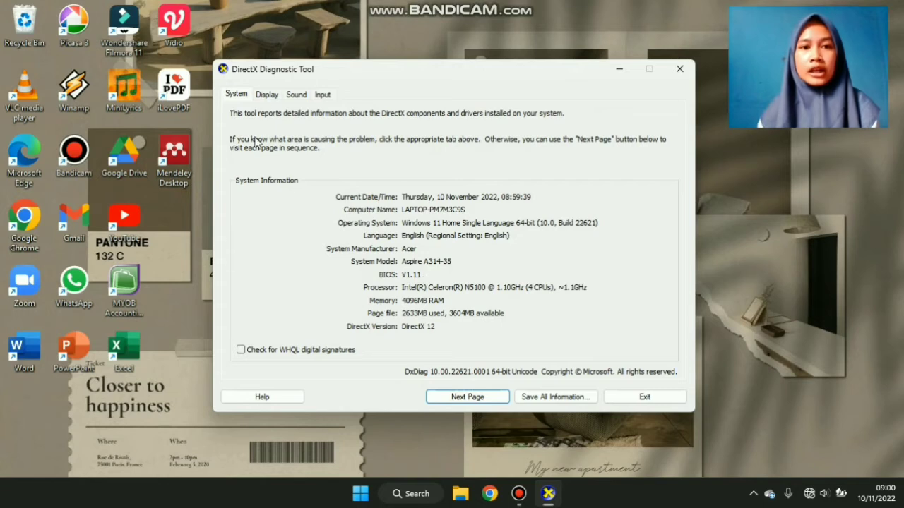
Examine the display, sound and input device information in the DirectX Diagnostic Tool and return to the system information.
left_click(268, 96)
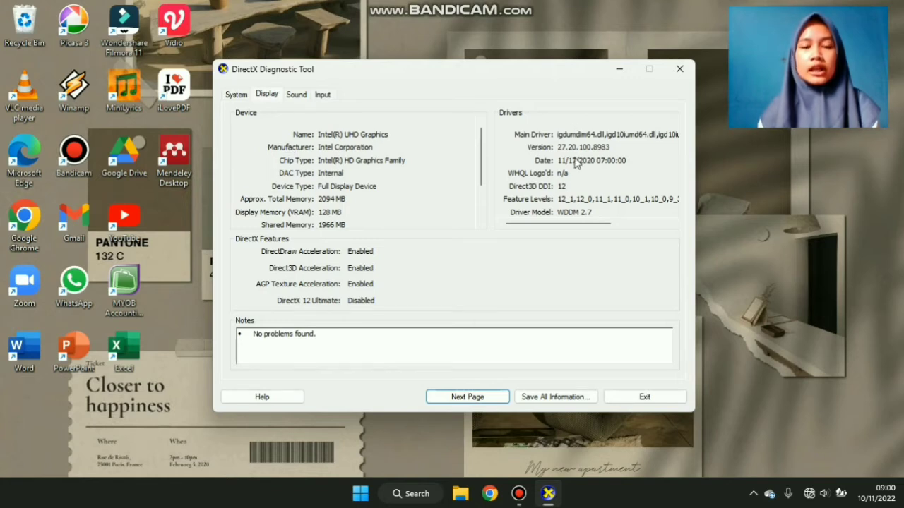
left_click(295, 99)
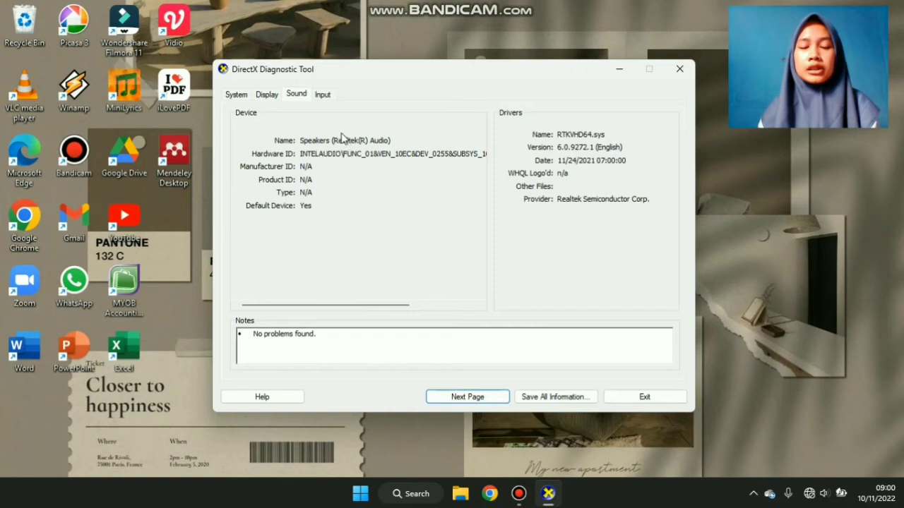
left_click(323, 96)
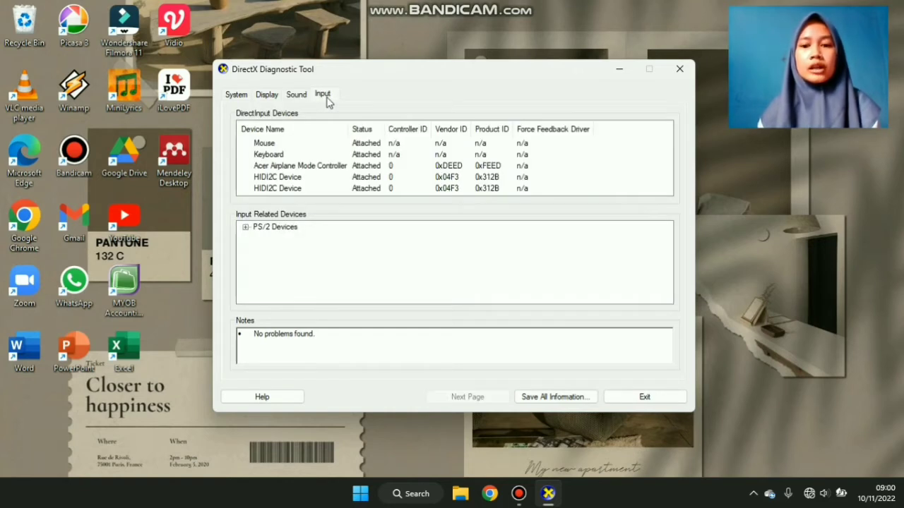
left_click(239, 99)
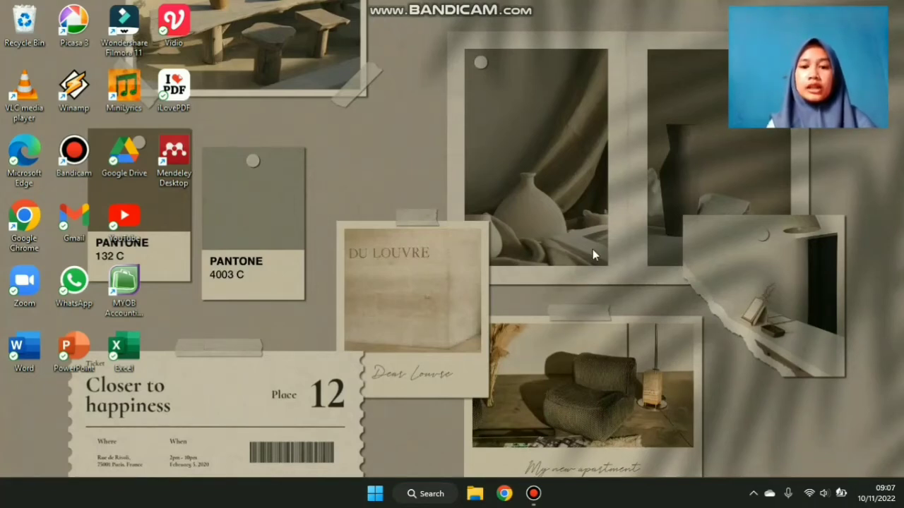
In Google Chrome, search Google for "speed test" and run its internet speed test, repeating the test once.
left_click(505, 483)
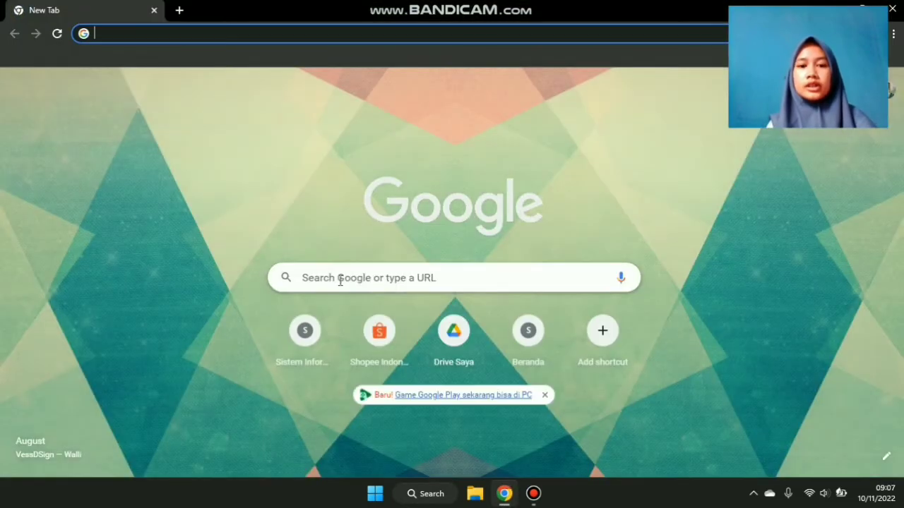
left_click(340, 281)
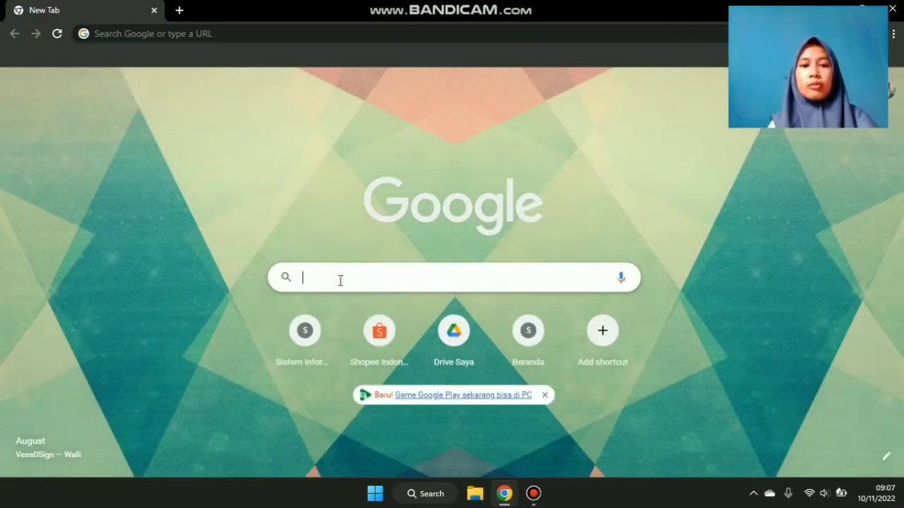
type("speed t")
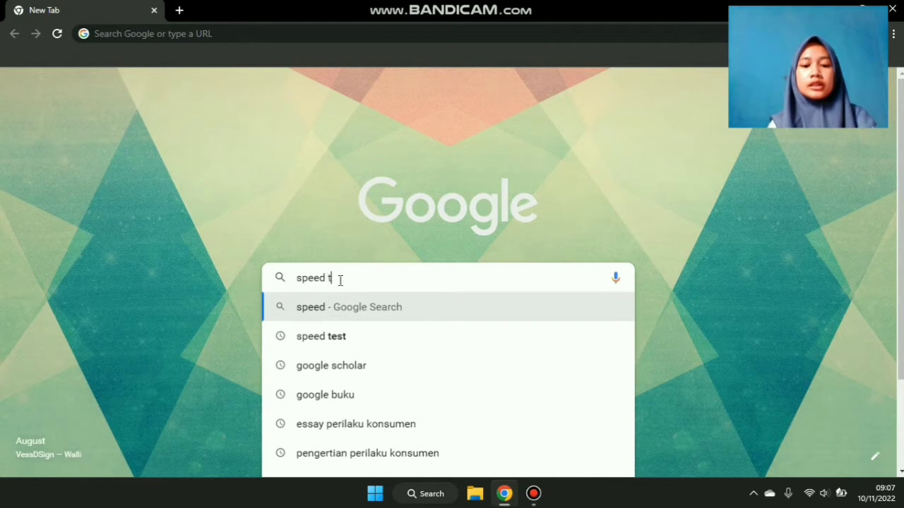
type("est")
key("Return")
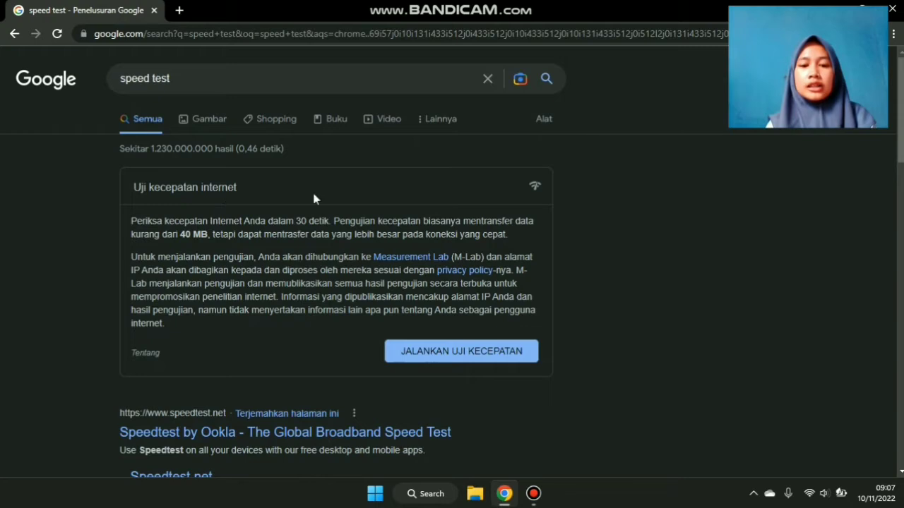
left_click(409, 359)
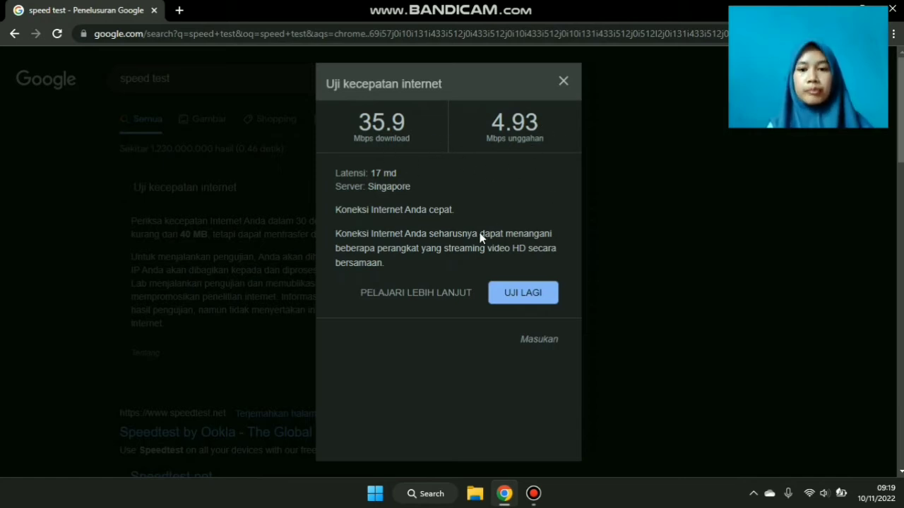
left_click(535, 294)
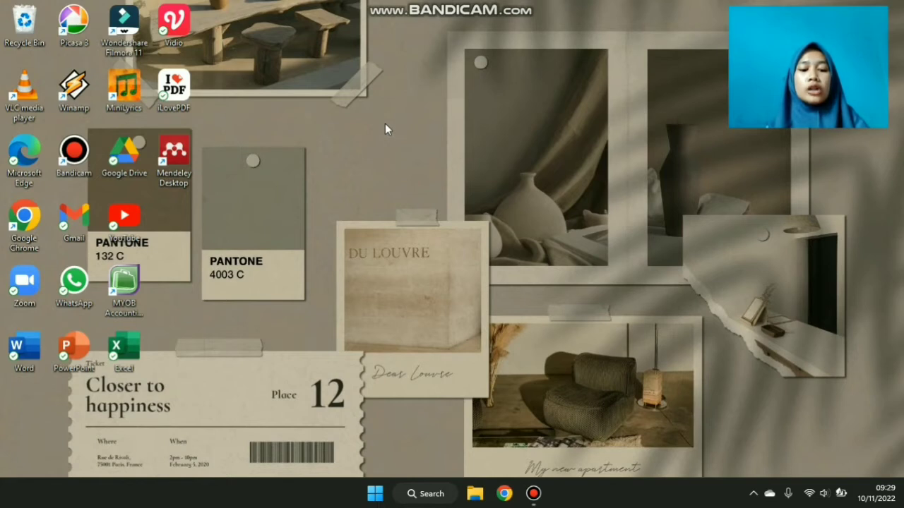
Launch Command Prompt with administrator rights by running cmd from the Run dialog.
key("super+r")
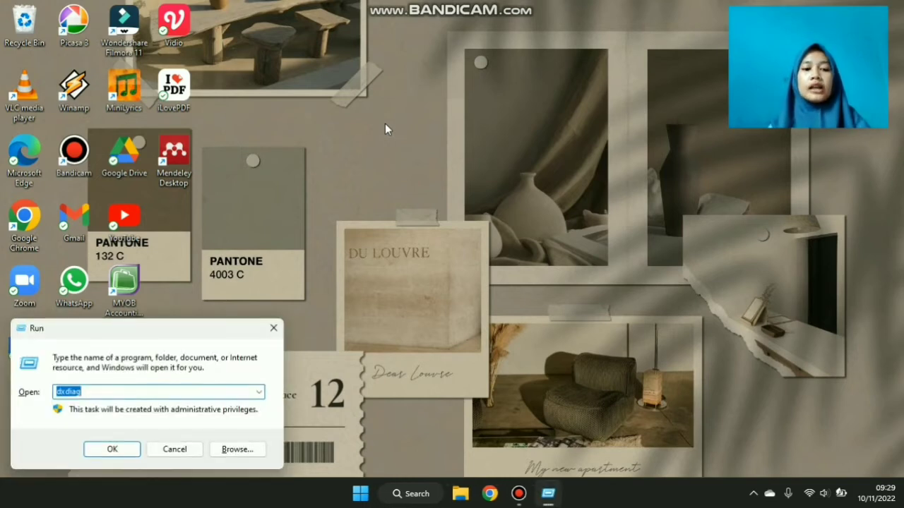
key("BackSpace")
type("cmd")
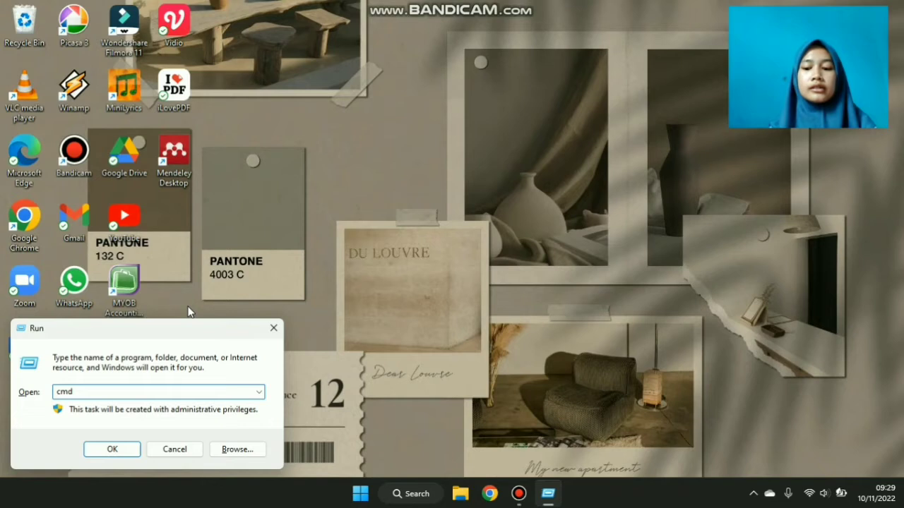
key("ctrl+shift+Return")
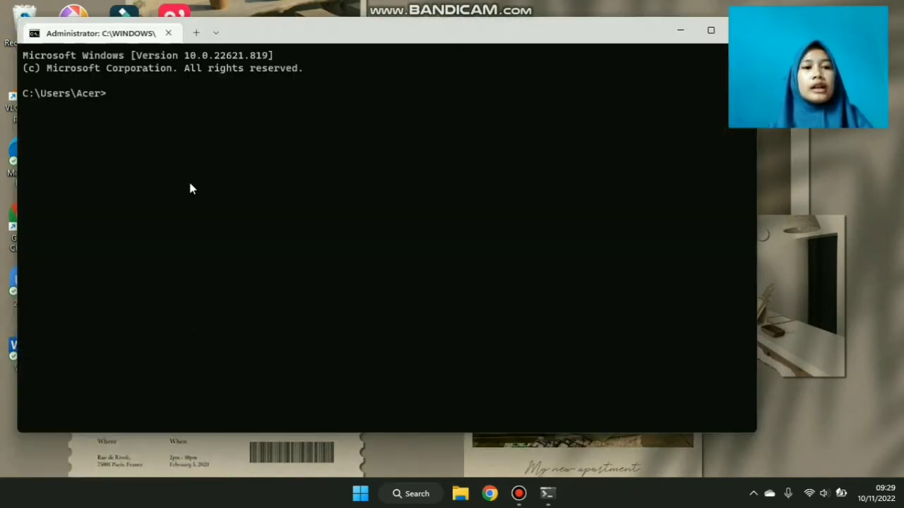
Run ipconfig to list the network adapters' IP configuration, and minimize the Command Prompt window.
type("ipconfig")
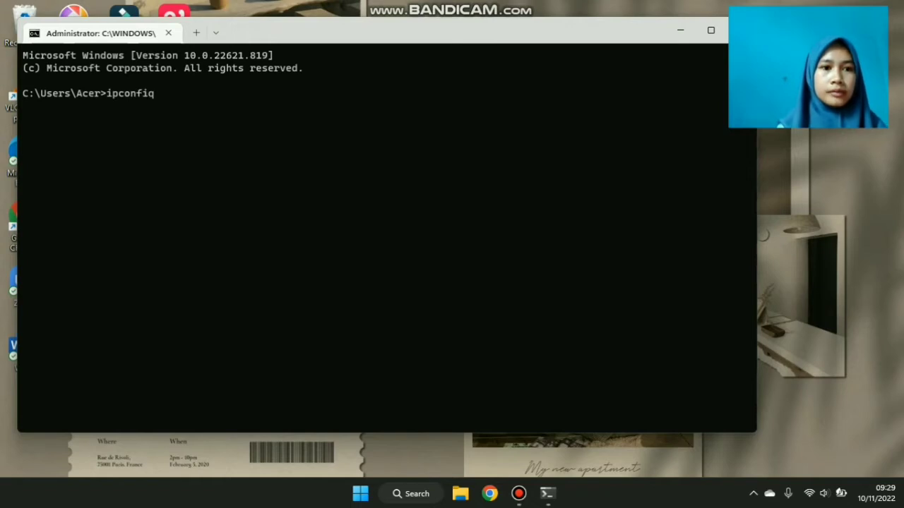
key("Return")
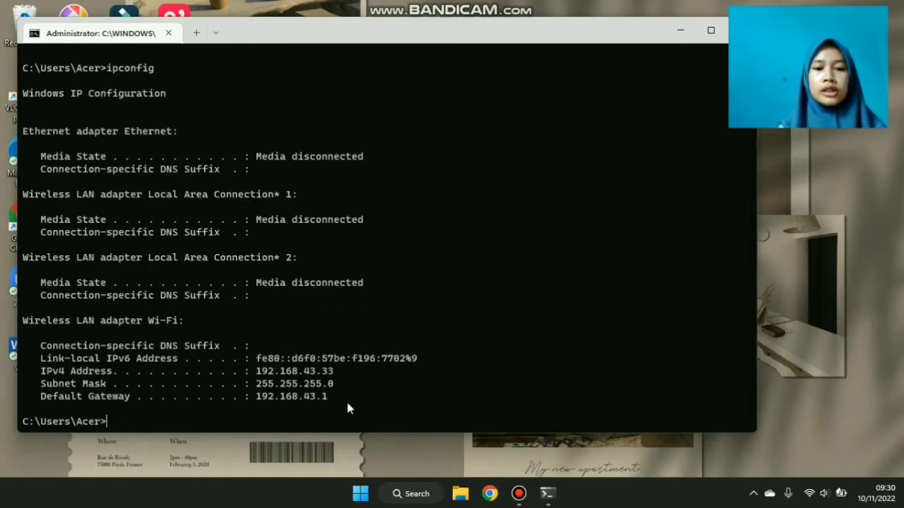
left_click(680, 30)
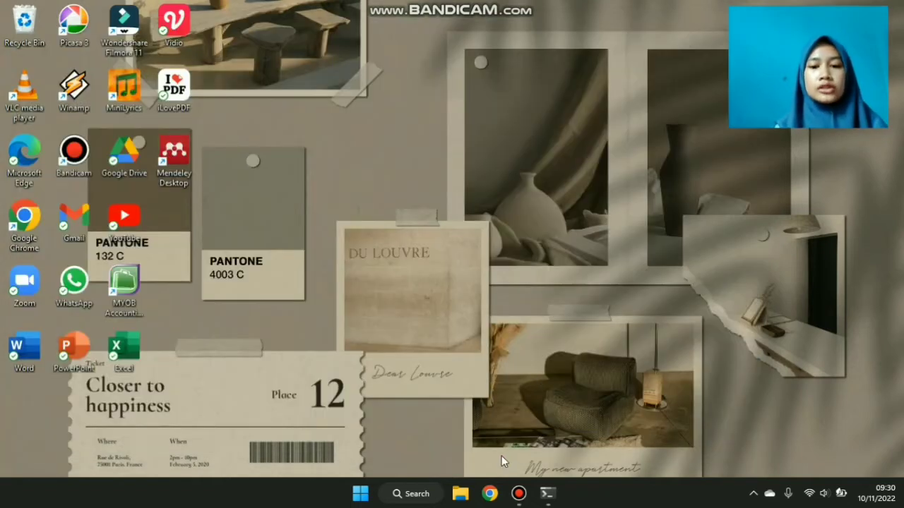
Search Windows for Control Panel and open it in a maximized window.
left_click(410, 494)
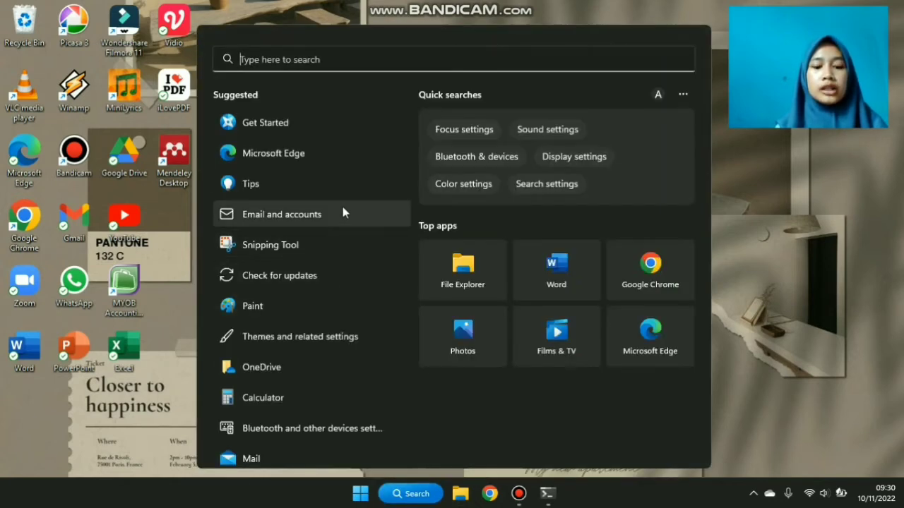
type("con")
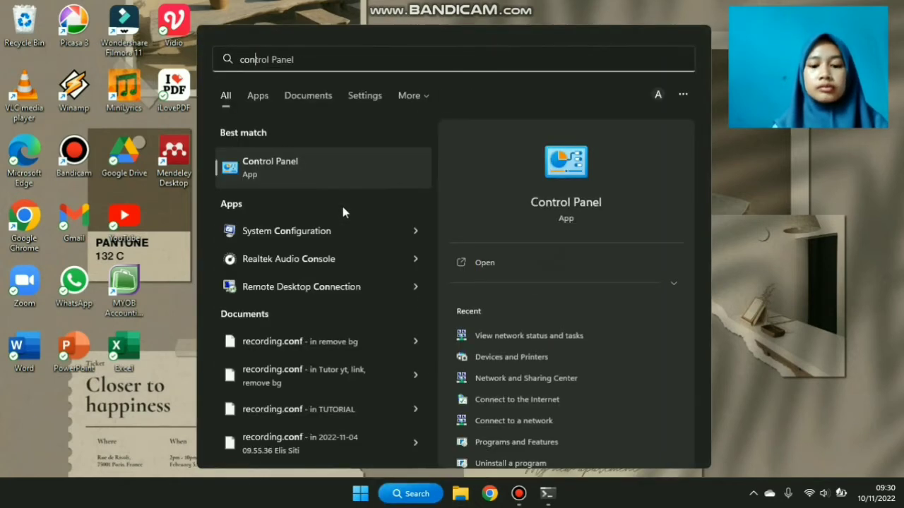
type("trol")
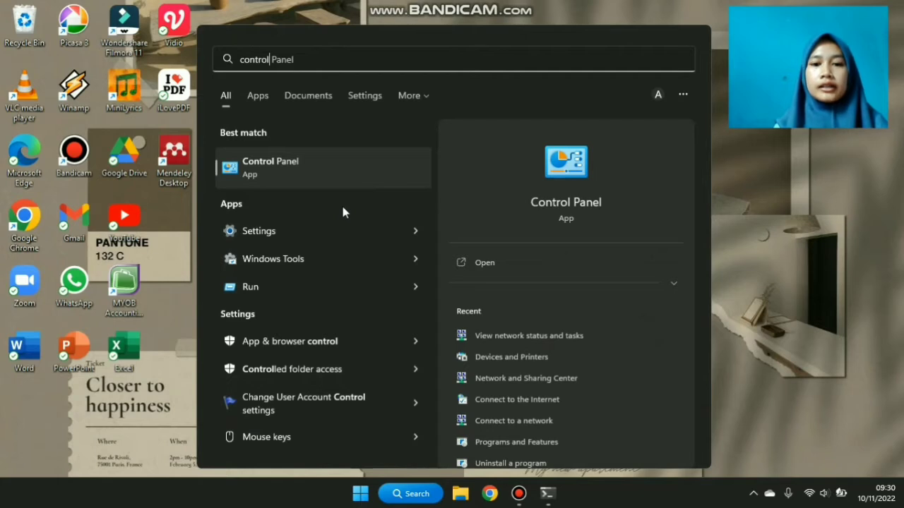
left_click(328, 168)
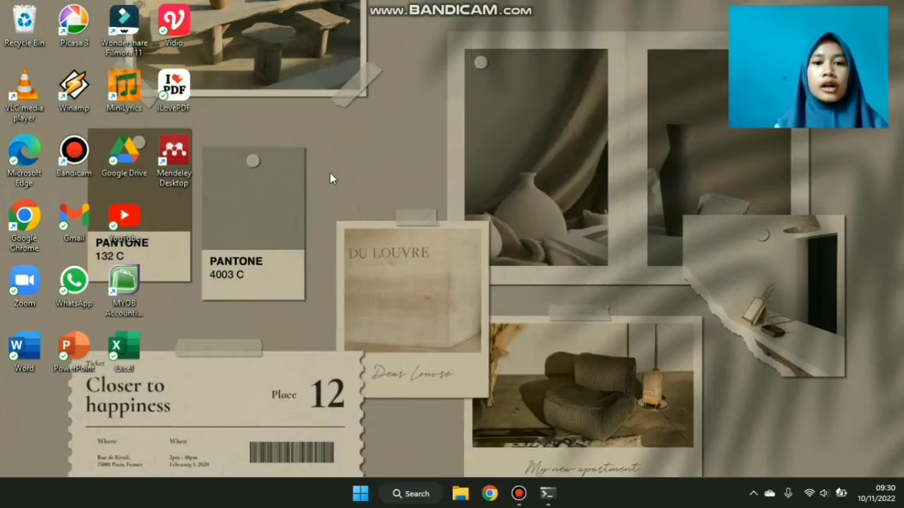
key("super+Up")
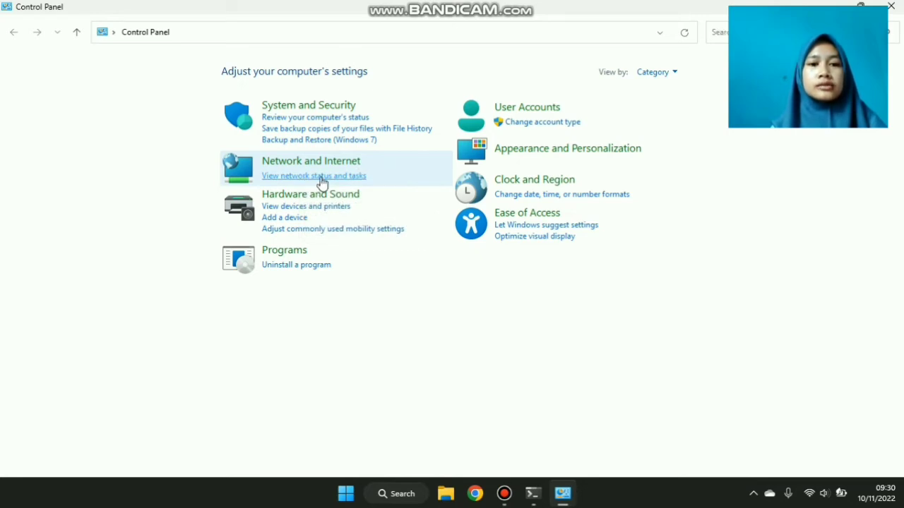
View the connection details of the Redmi Wi-Fi network in Network and Sharing Center, close them and minimize the window.
left_click(321, 182)
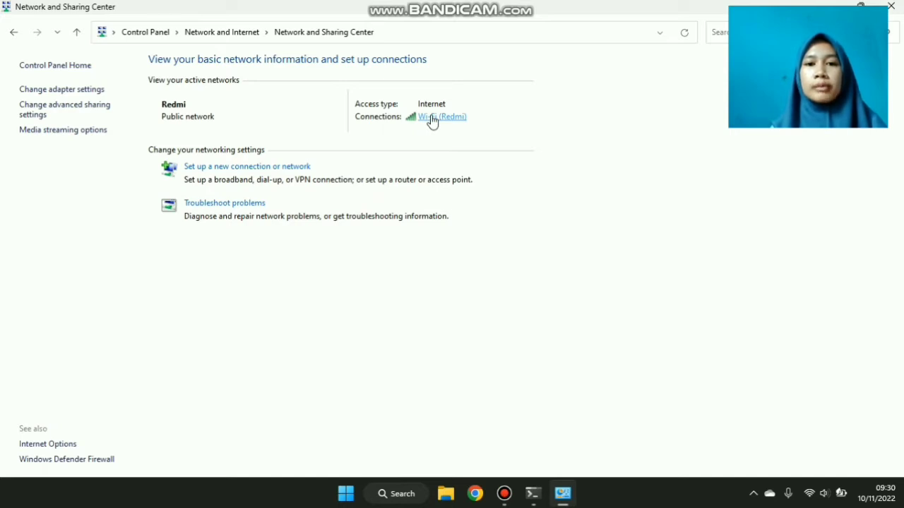
left_click(432, 118)
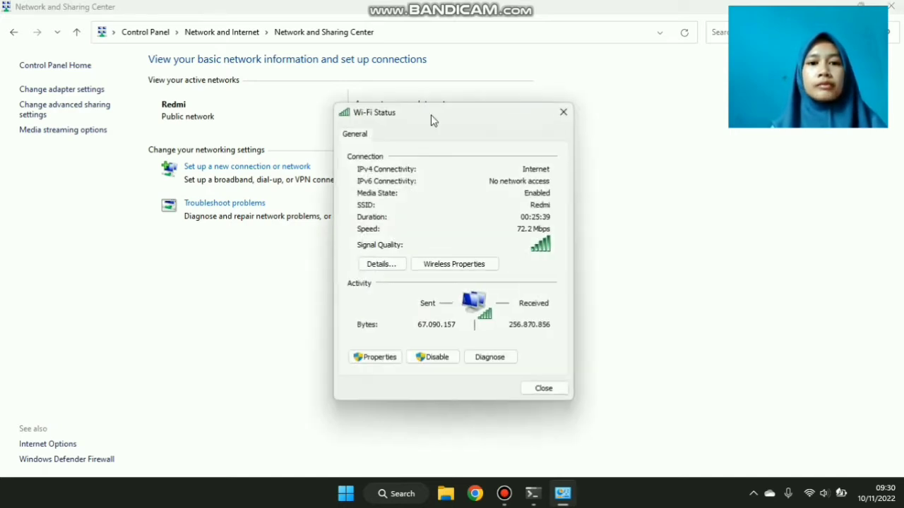
left_click(379, 262)
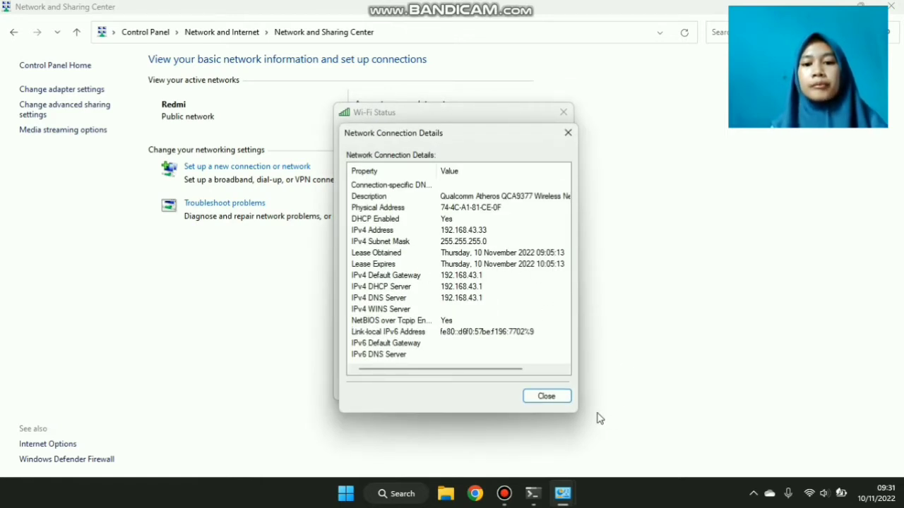
left_click(546, 396)
left_click(563, 494)
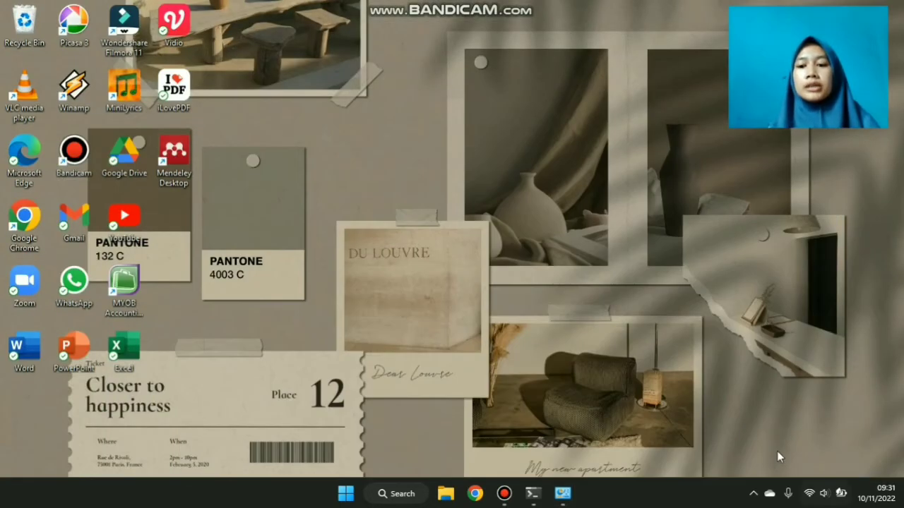
Open the Wi-Fi settings in Windows Settings and examine the Redmi network's properties, including its protocol, link speed and IP addresses.
left_click(809, 492)
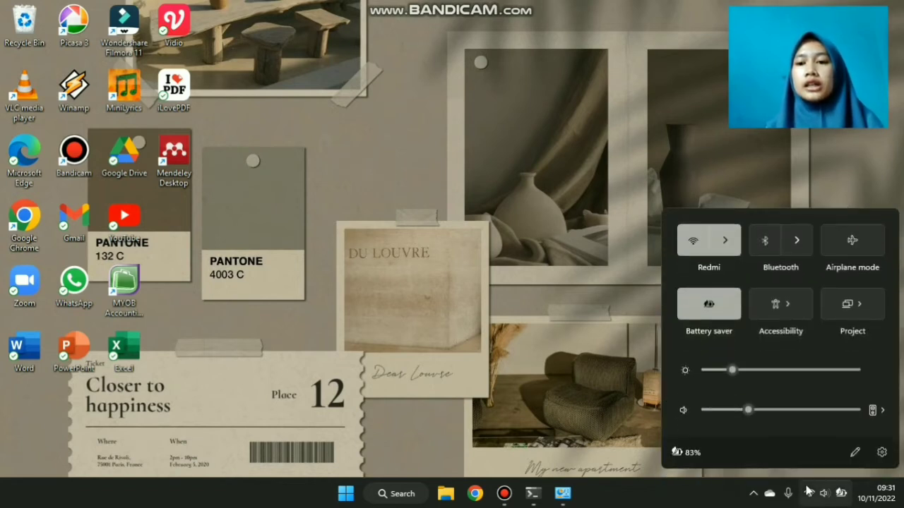
left_click(724, 242)
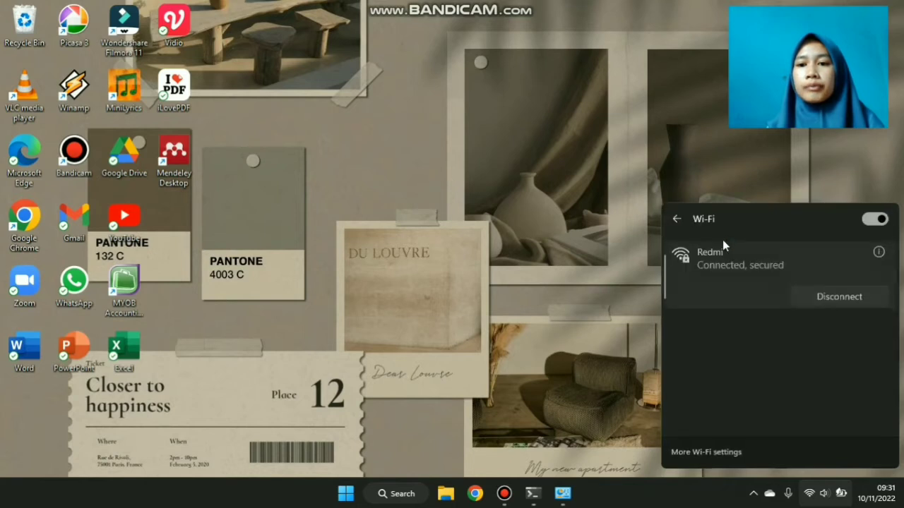
left_click(706, 452)
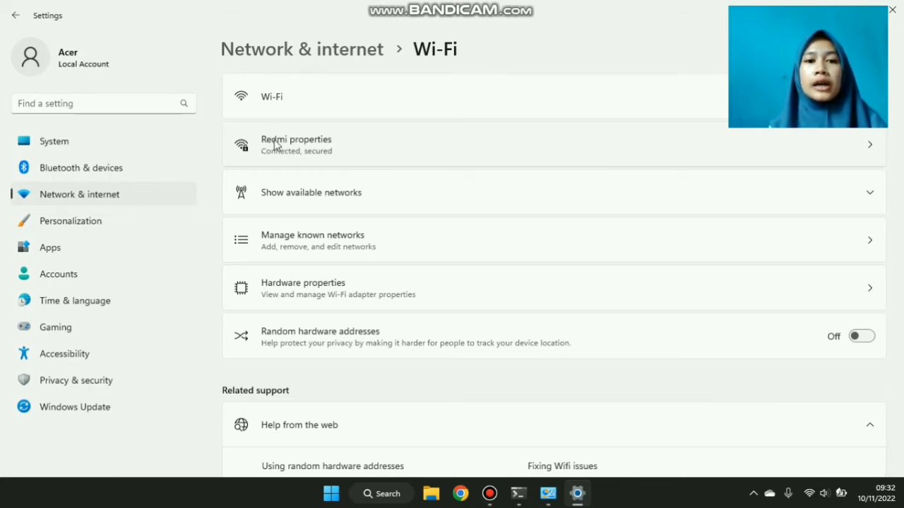
left_click(319, 150)
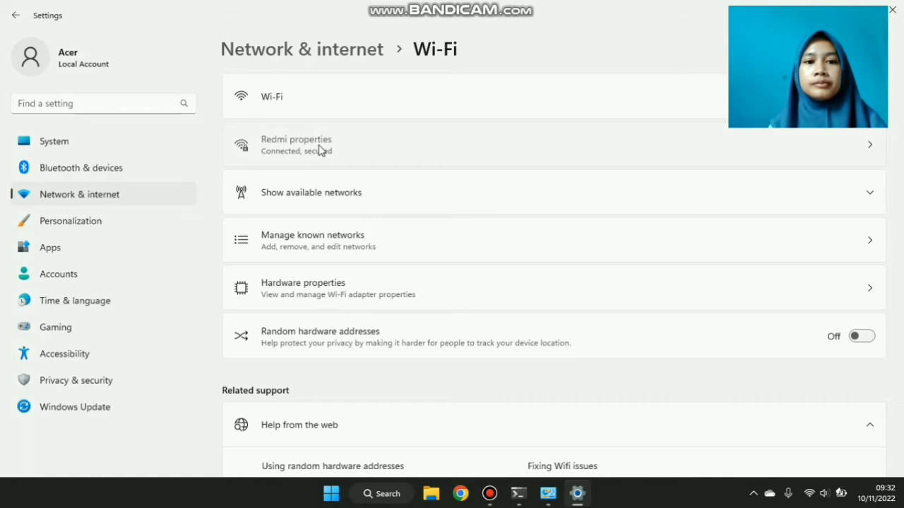
scroll(893, 324, "down", 5)
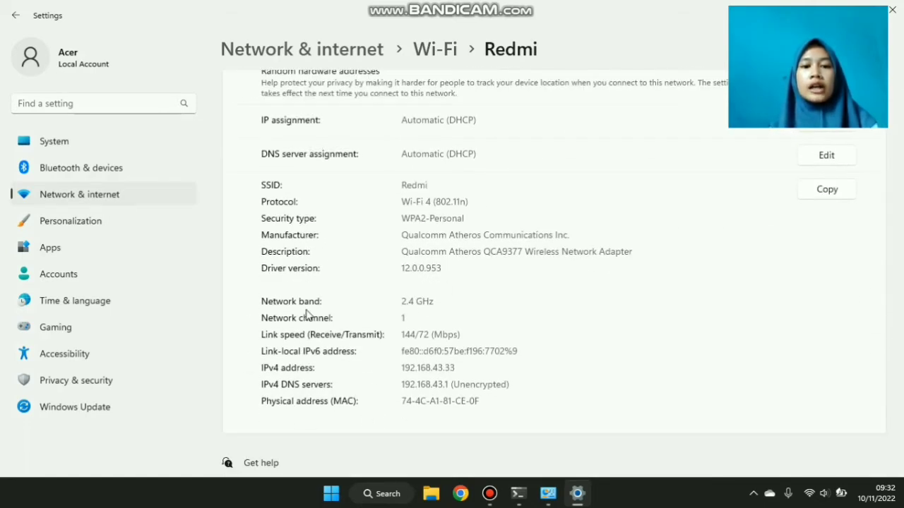
Clear the open windows to the desktop and switch to HARDWARE SOFTWARE KOMPUTER.pdf in Adobe Reader.
key("super+d")
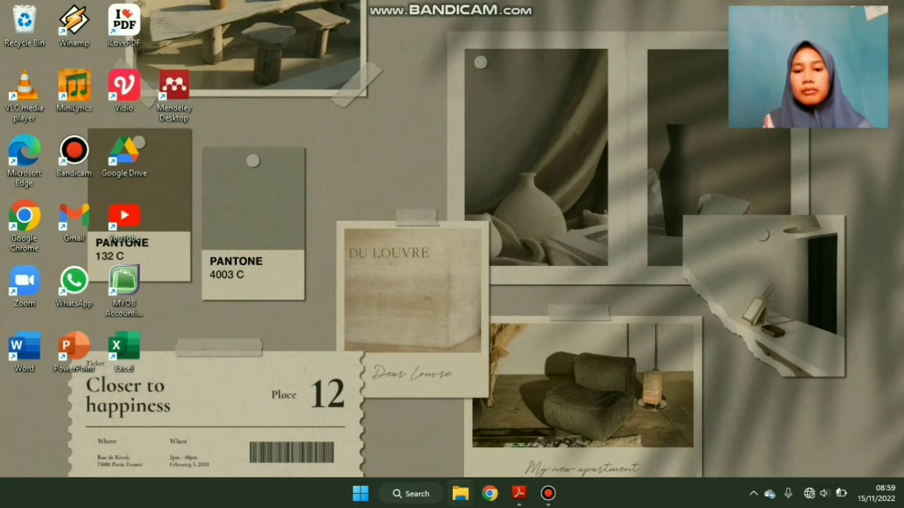
left_click(519, 497)
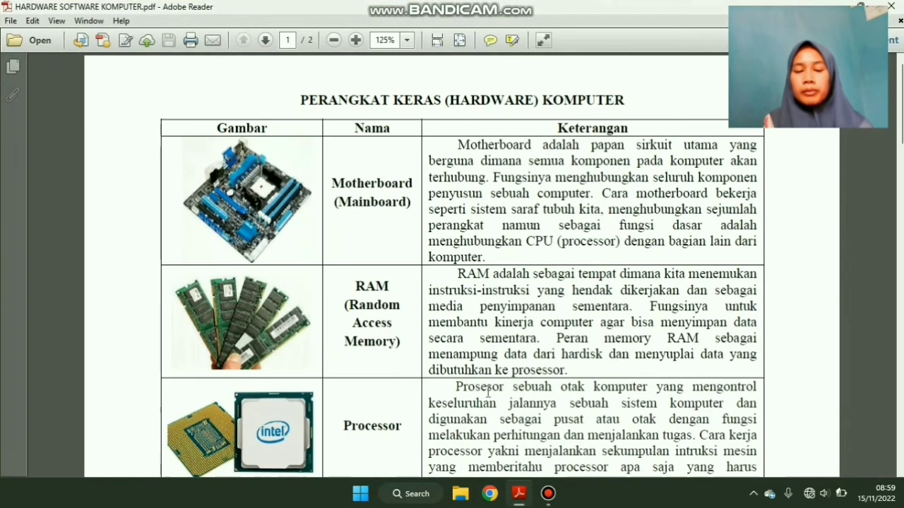